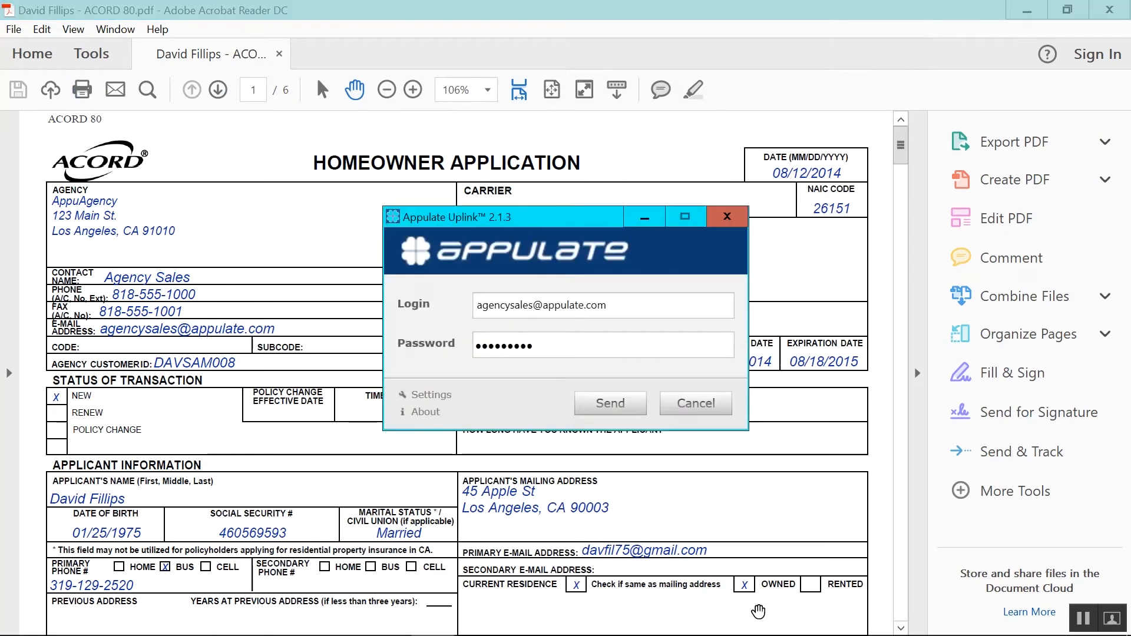
- Send the open ACORD 80 application to Appulate from the Appulate Uplink sign-in dialog
{"action": "left_click", "coordinate": [588, 401]}
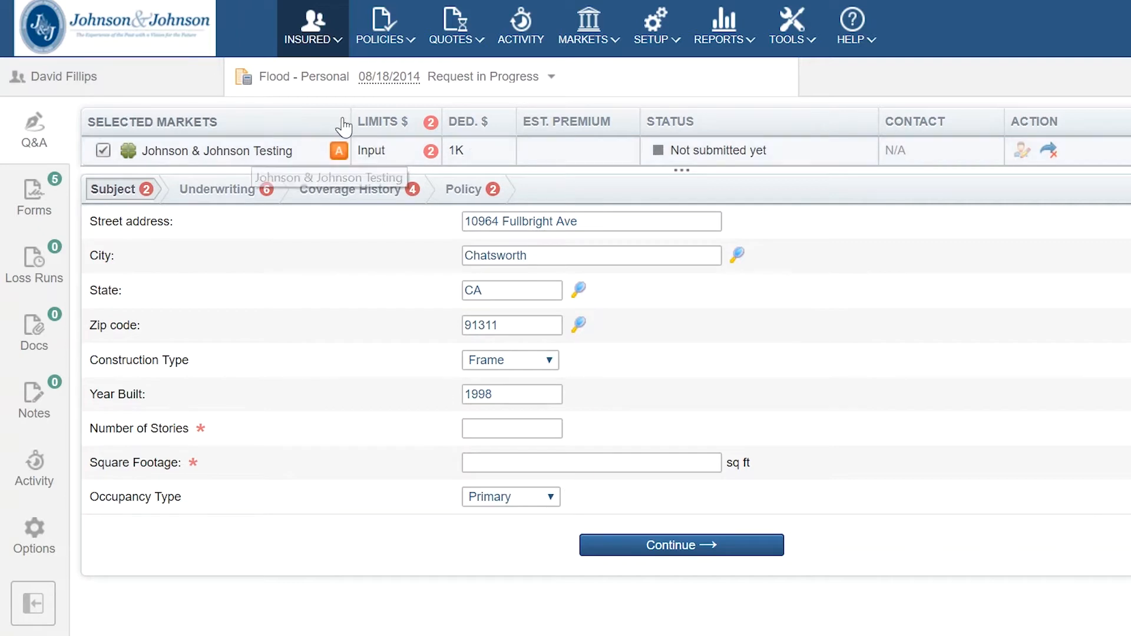
- Check the missing-answers alert, then enter Number of Stories 1 and Square Footage 1,000
{"action": "left_click", "coordinate": [347, 153]}
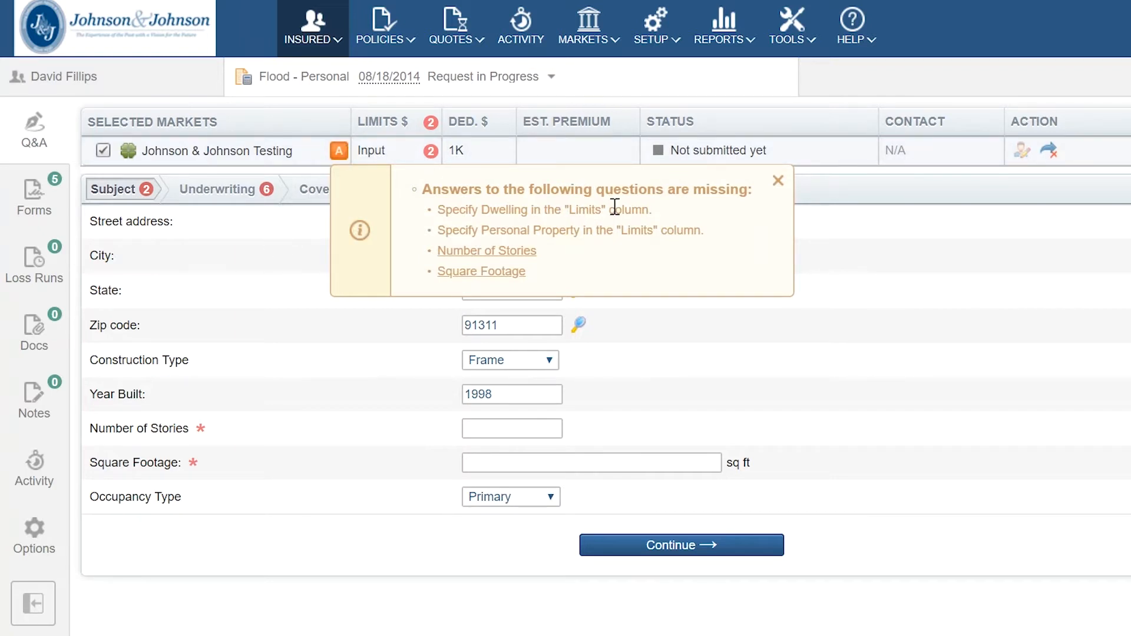
{"action": "left_click", "coordinate": [779, 180]}
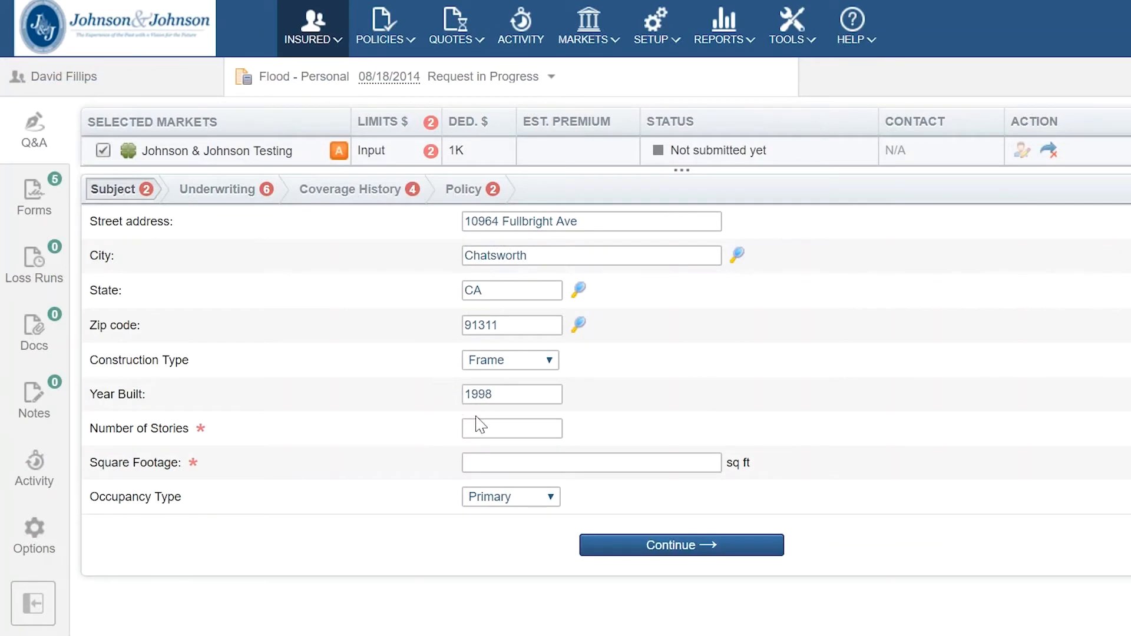
{"action": "left_click", "coordinate": [488, 428]}
{"action": "type", "text": "1"}
{"action": "left_click", "coordinate": [484, 460]}
{"action": "type", "text": "1,000"}
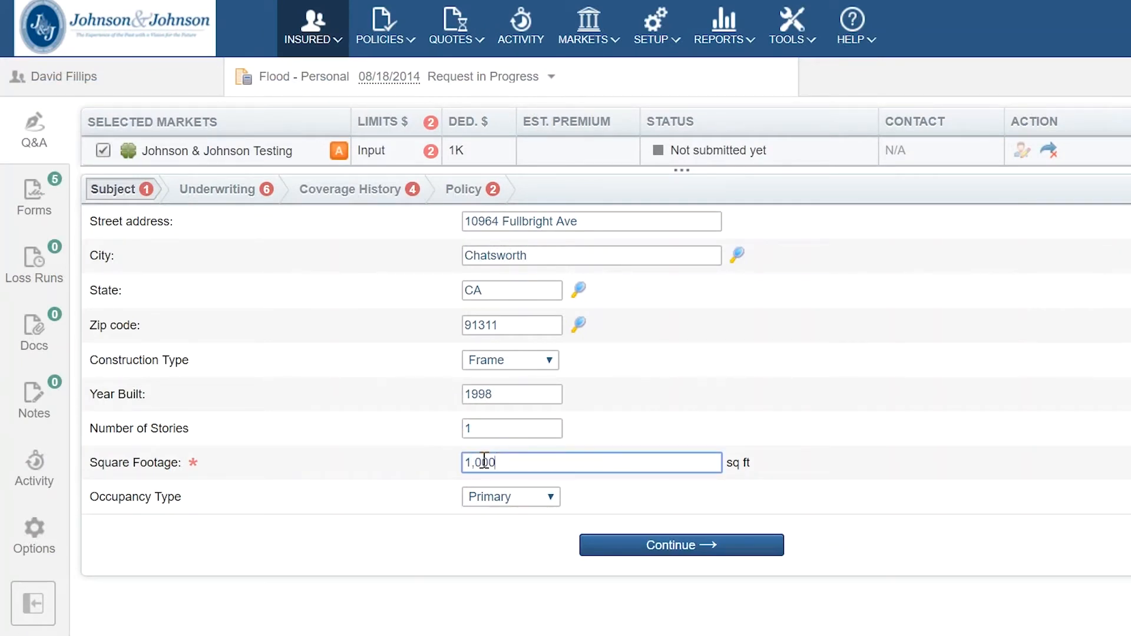
- Answer residential, not a condo, no part over water, not elevated, and mark all coverage history No
{"action": "left_click", "coordinate": [743, 548]}
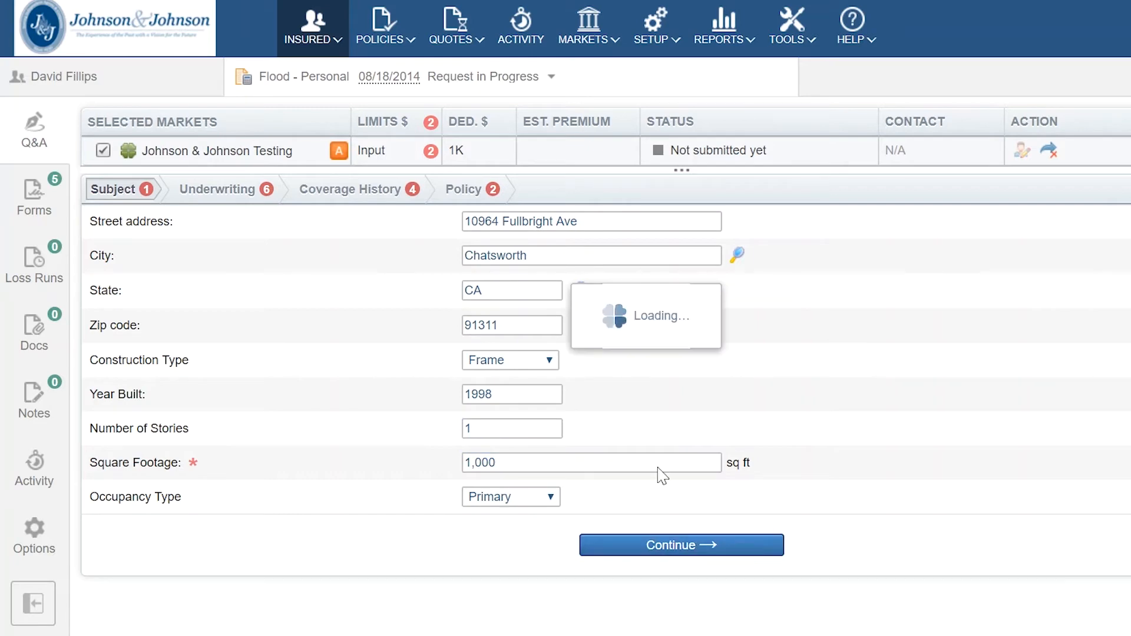
{"action": "left_click", "coordinate": [342, 155]}
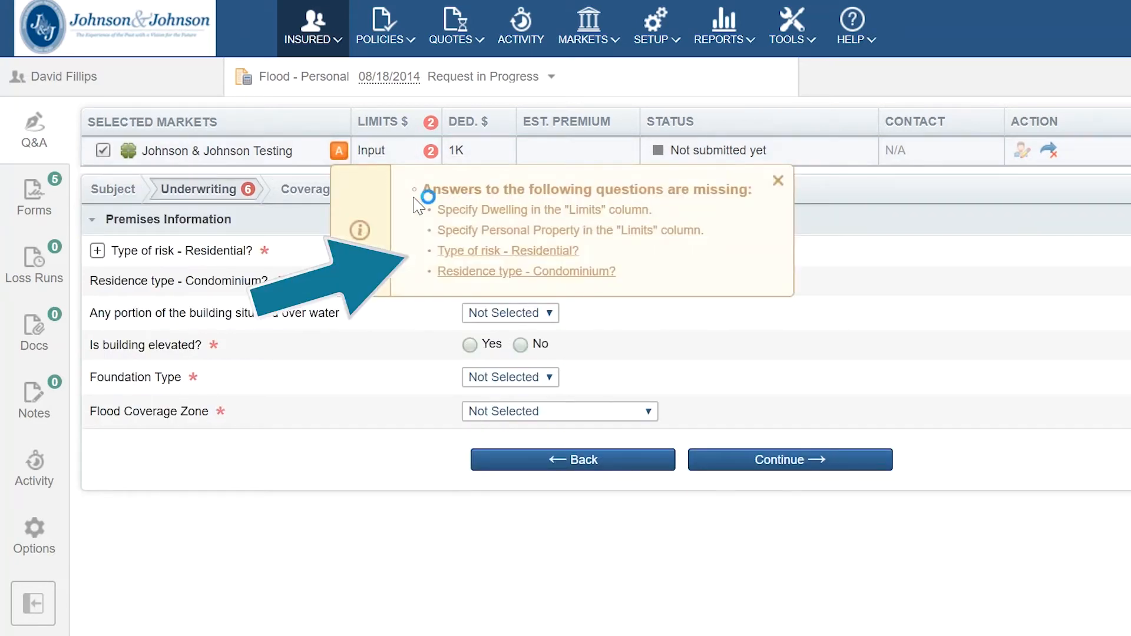
{"action": "left_click", "coordinate": [493, 258]}
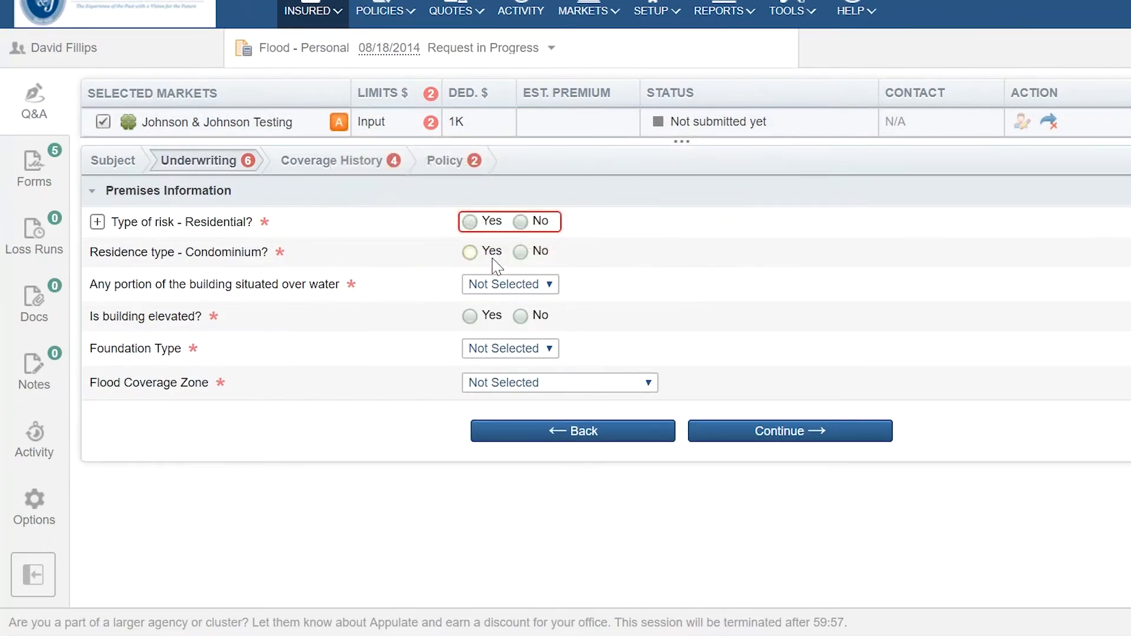
{"action": "left_click", "coordinate": [469, 222]}
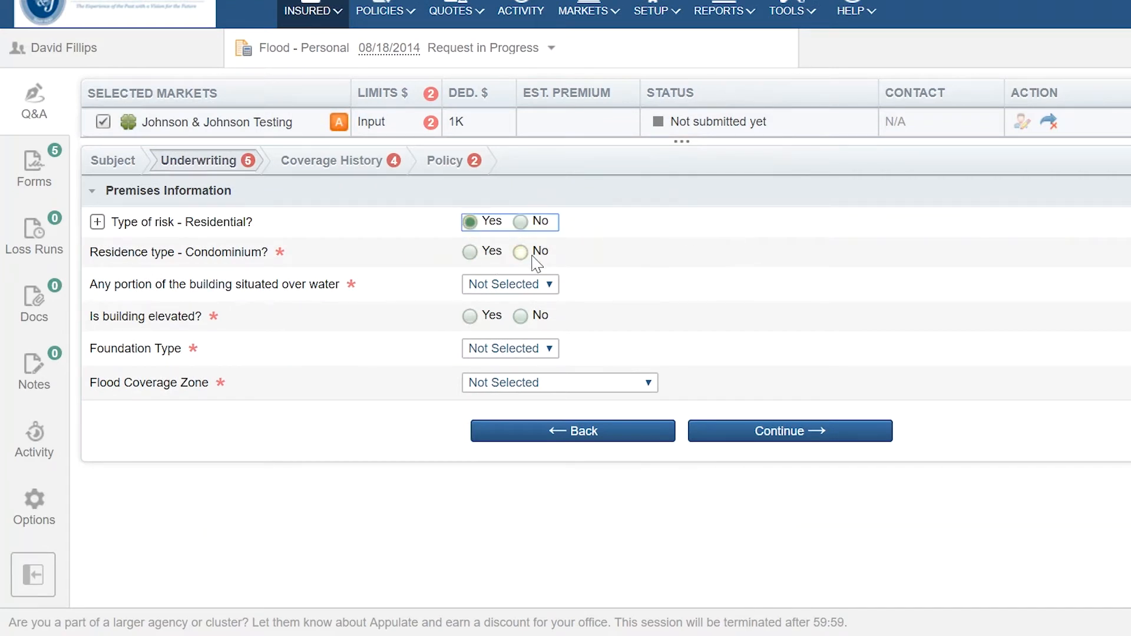
{"action": "left_click", "coordinate": [521, 252]}
{"action": "left_click", "coordinate": [549, 285]}
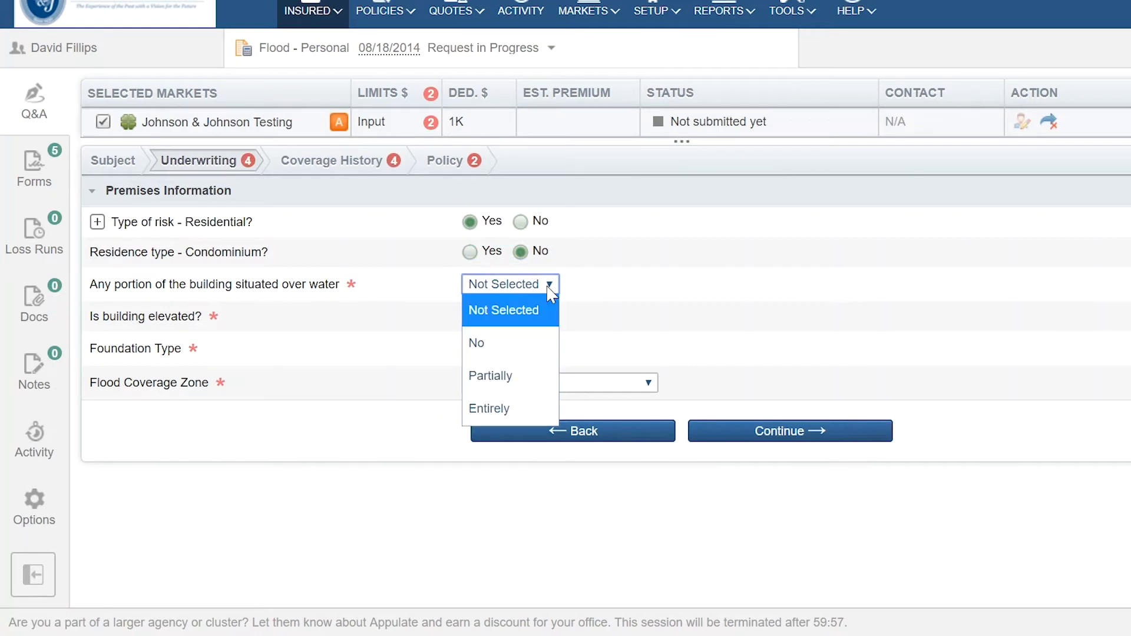
{"action": "left_click", "coordinate": [508, 347]}
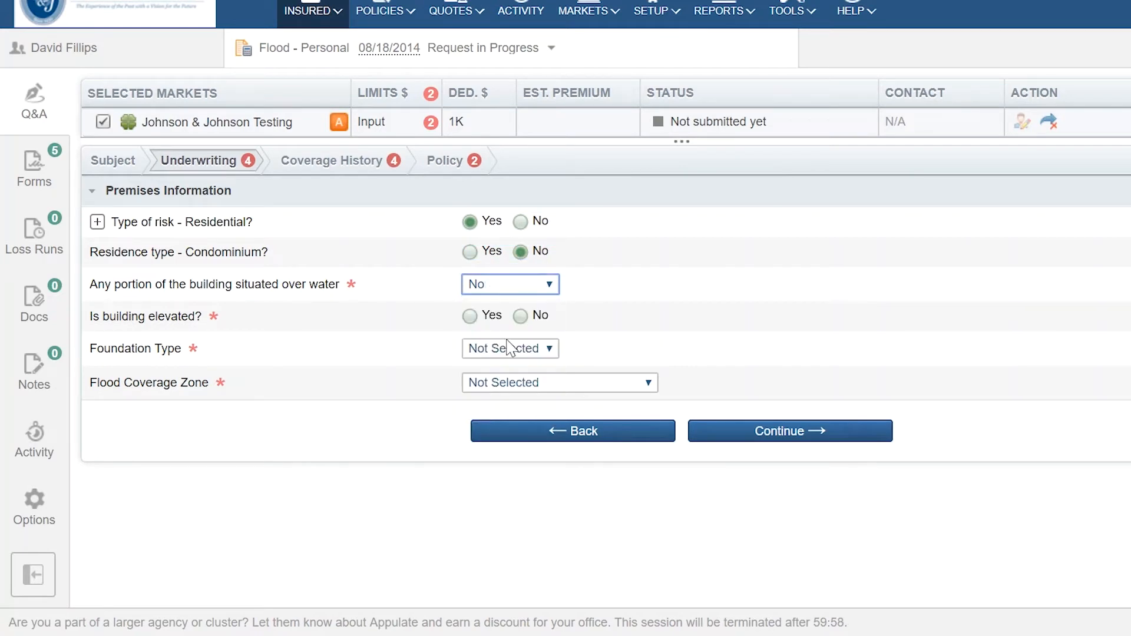
{"action": "left_click", "coordinate": [521, 317]}
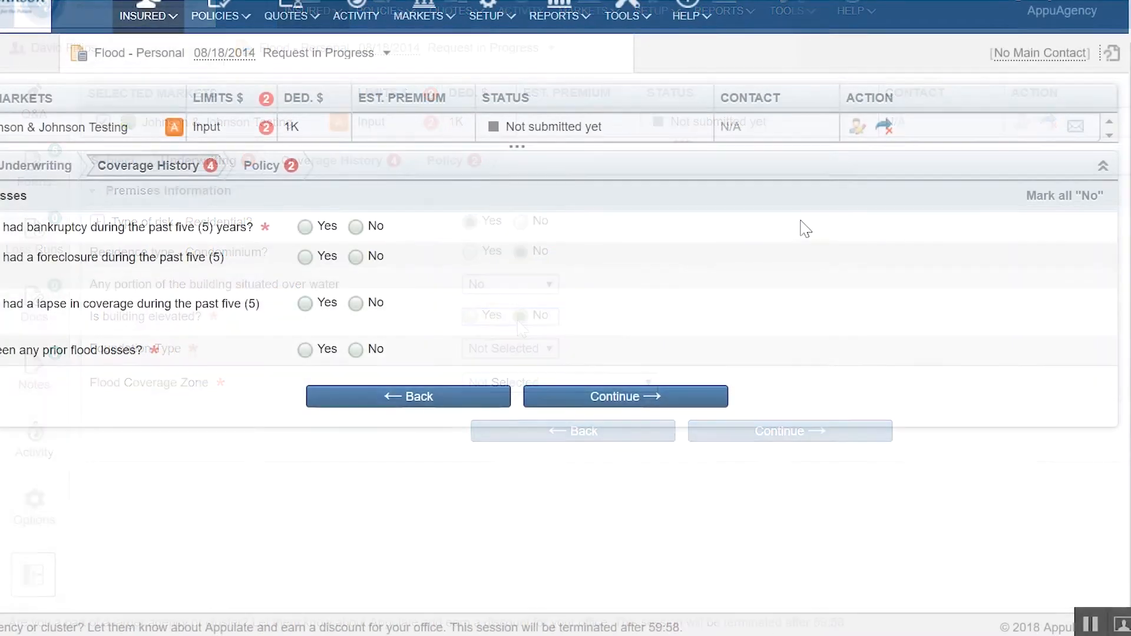
{"action": "left_click", "coordinate": [1050, 206]}
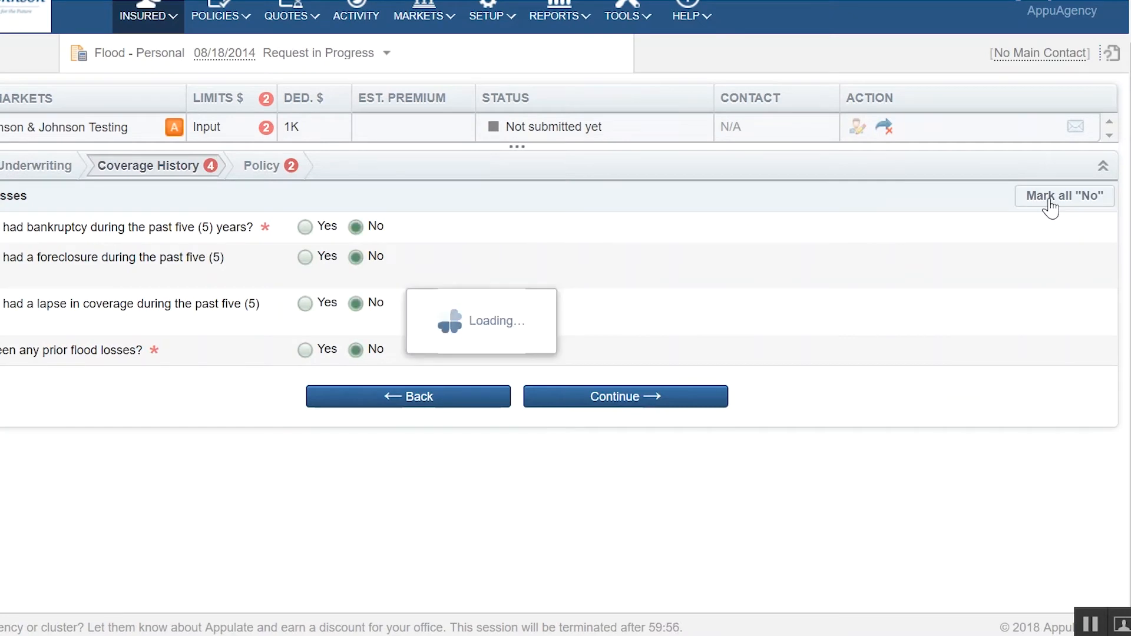
{"action": "left_click", "coordinate": [629, 386]}
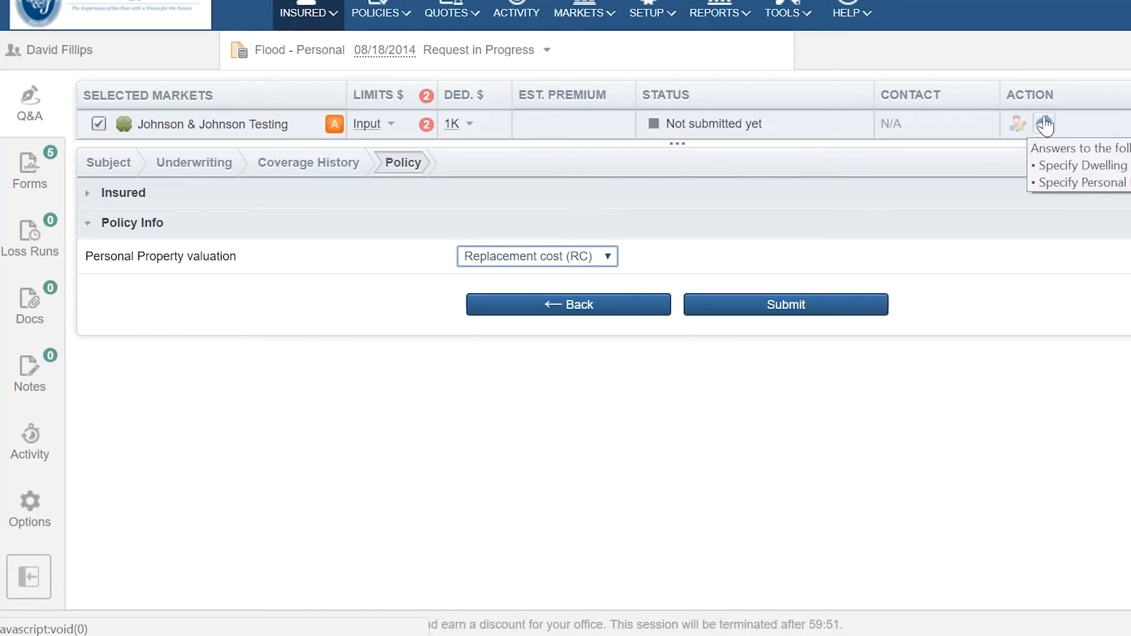
- Save limits of Dwelling 100K, Personal Property 40K and Loss of Use 100K for the market
{"action": "mouse_move", "coordinate": [429, 135]}
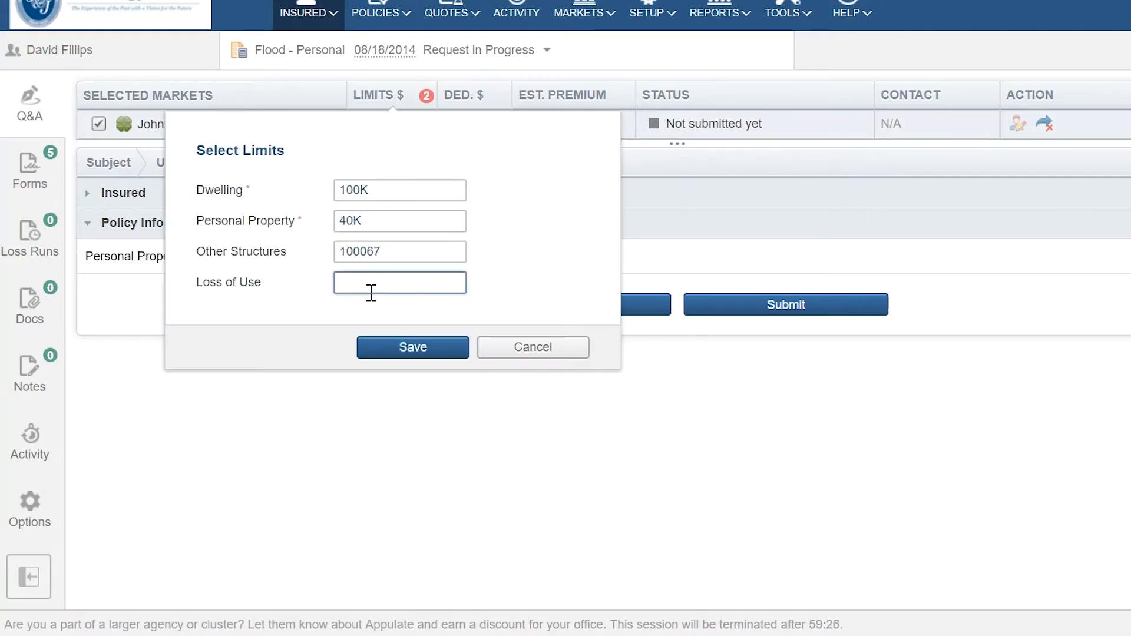
{"action": "type", "text": "100K"}
{"action": "left_click", "coordinate": [413, 349]}
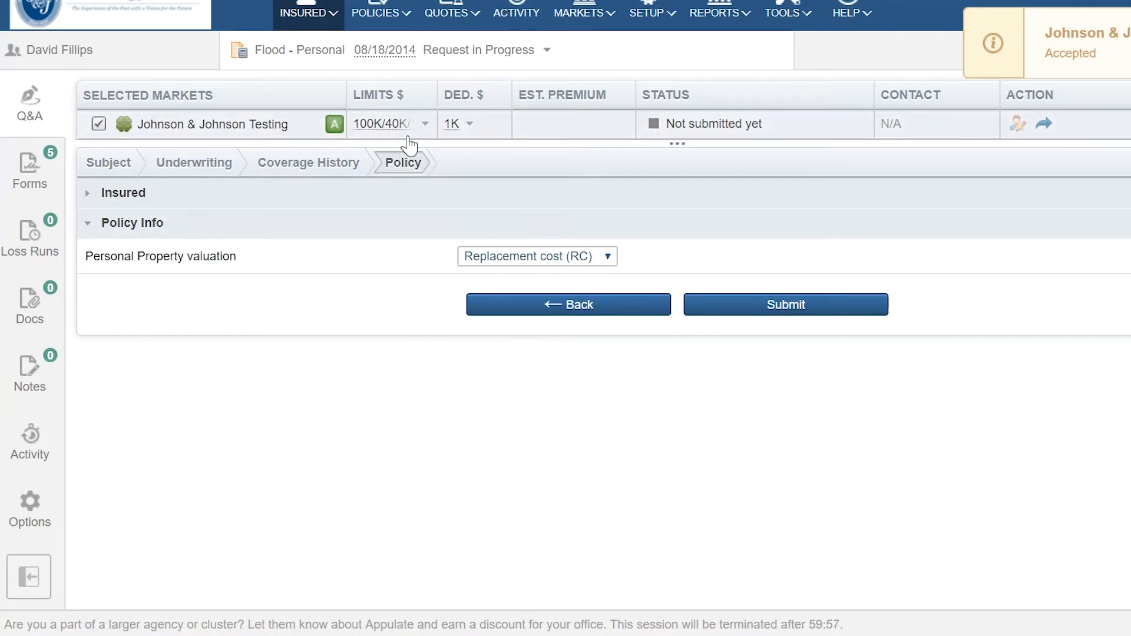
{"action": "mouse_move", "coordinate": [337, 126]}
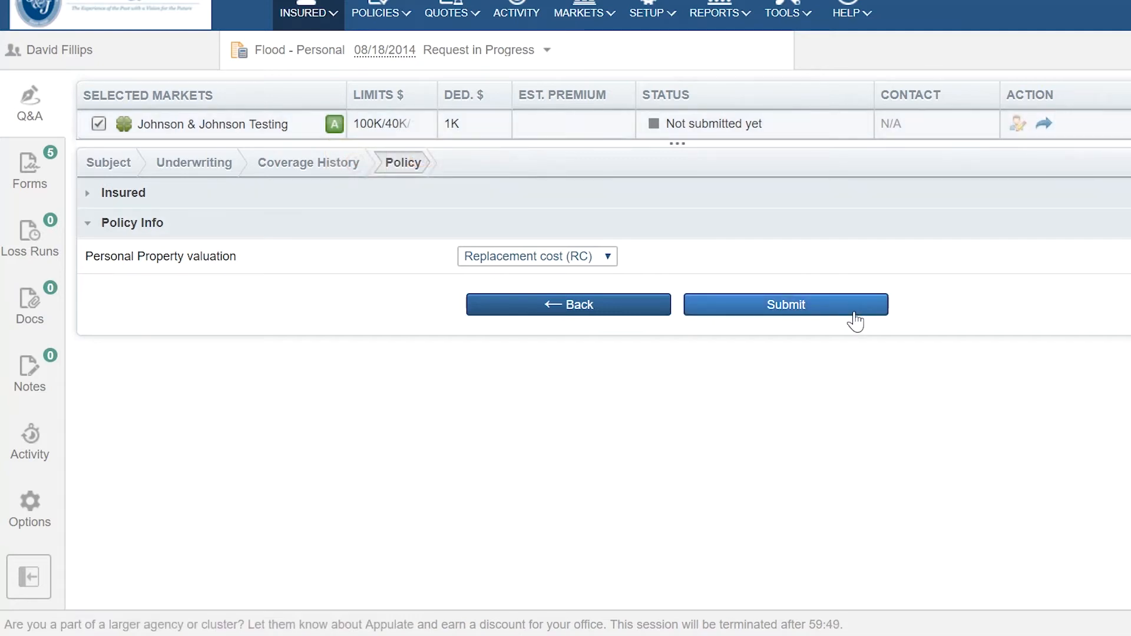
{"action": "left_click", "coordinate": [1046, 132]}
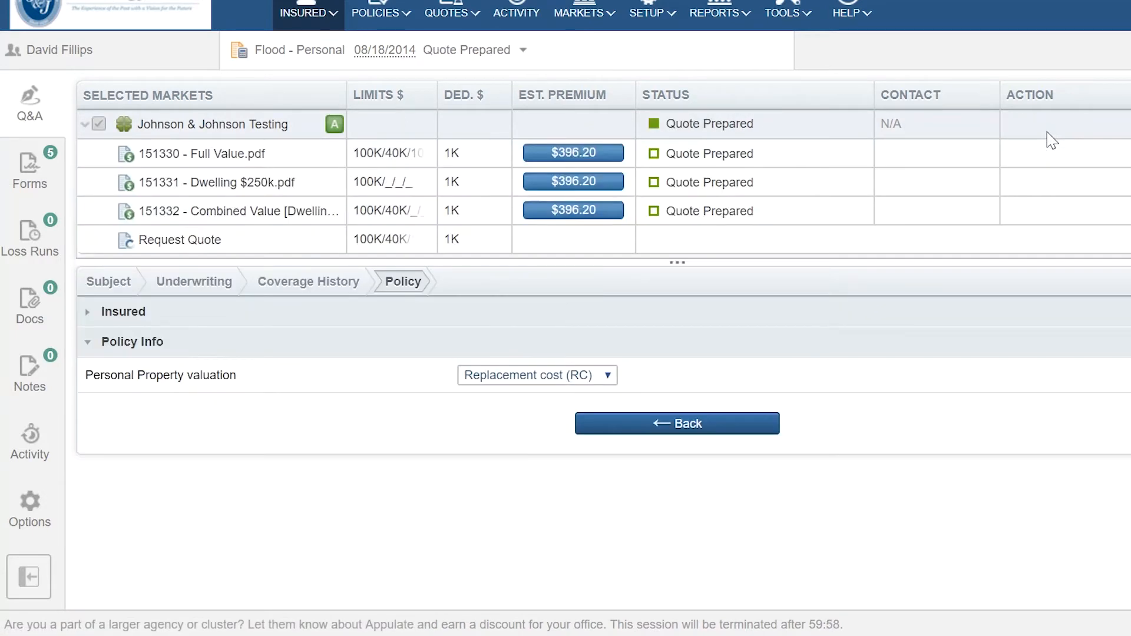
{"action": "left_click", "coordinate": [268, 180]}
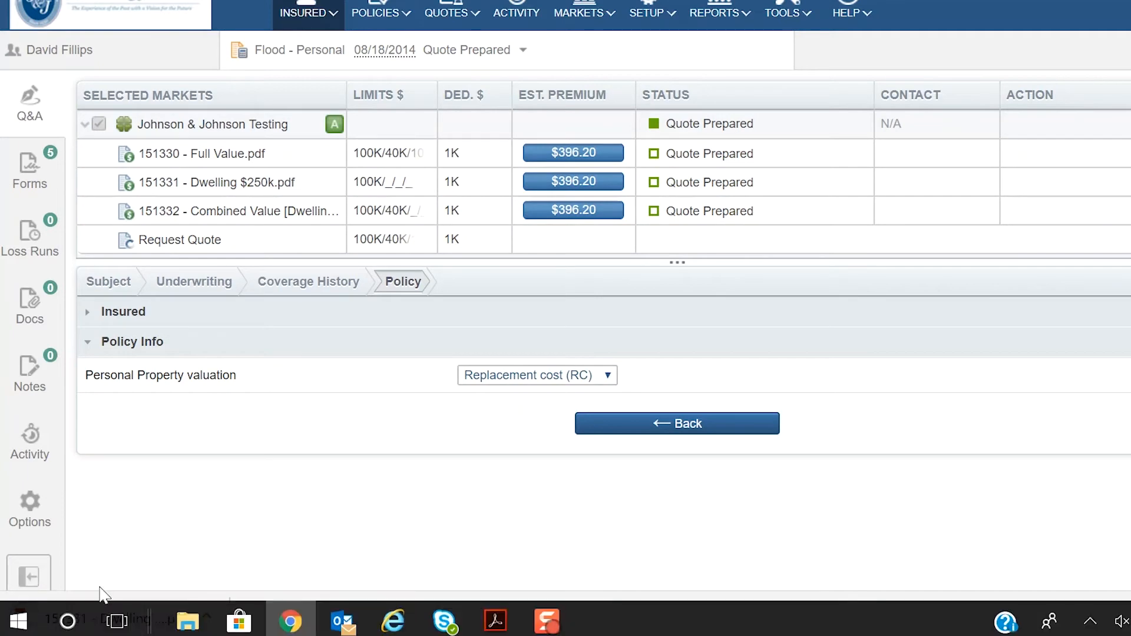
{"action": "left_click", "coordinate": [104, 614]}
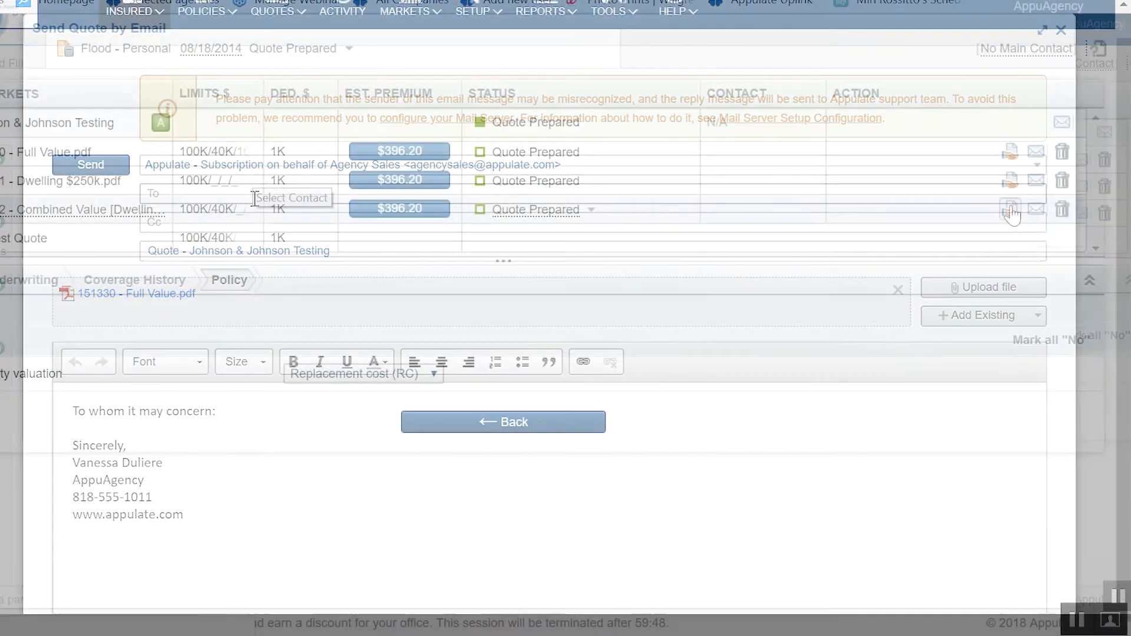
{"action": "left_click", "coordinate": [1010, 209]}
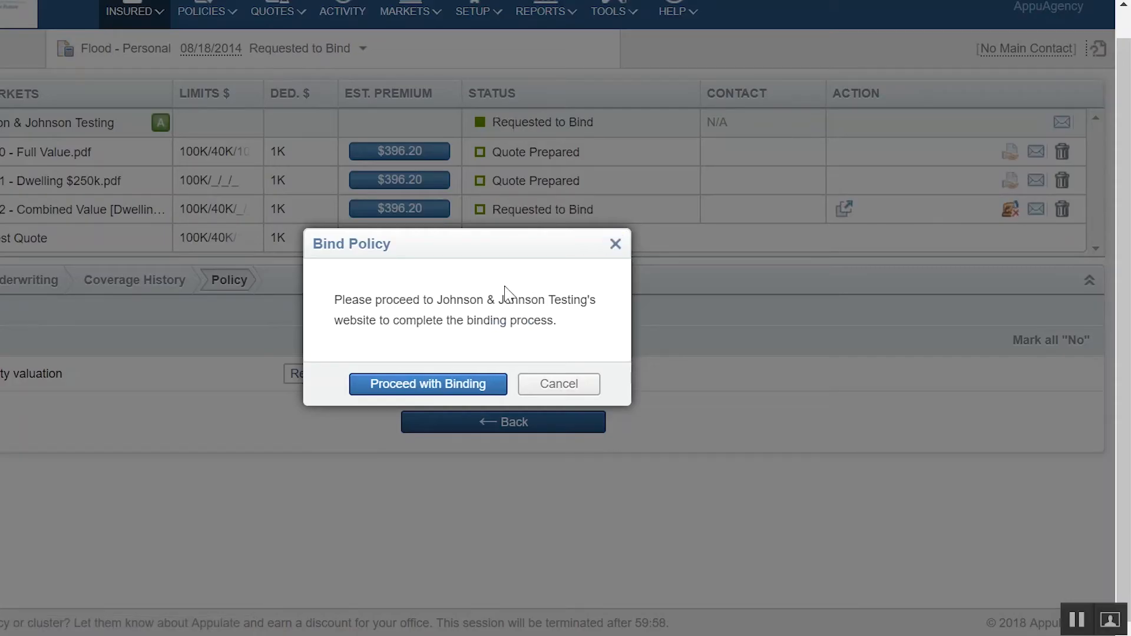
- Proceed with binding to the Johnson & Johnson site and scroll through the FloodPlus Application form
{"action": "left_click", "coordinate": [482, 383]}
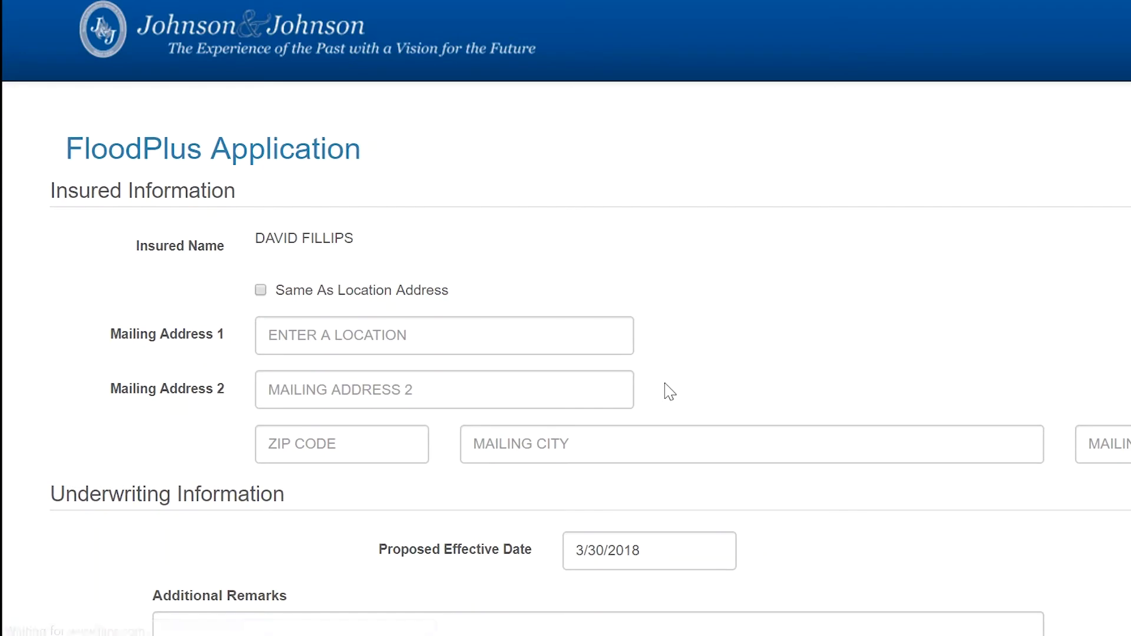
{"action": "scroll", "coordinate": [785, 333], "scroll_direction": "down", "scroll_amount": 3}
{"action": "scroll", "coordinate": [781, 325], "scroll_direction": "down", "scroll_amount": 9}
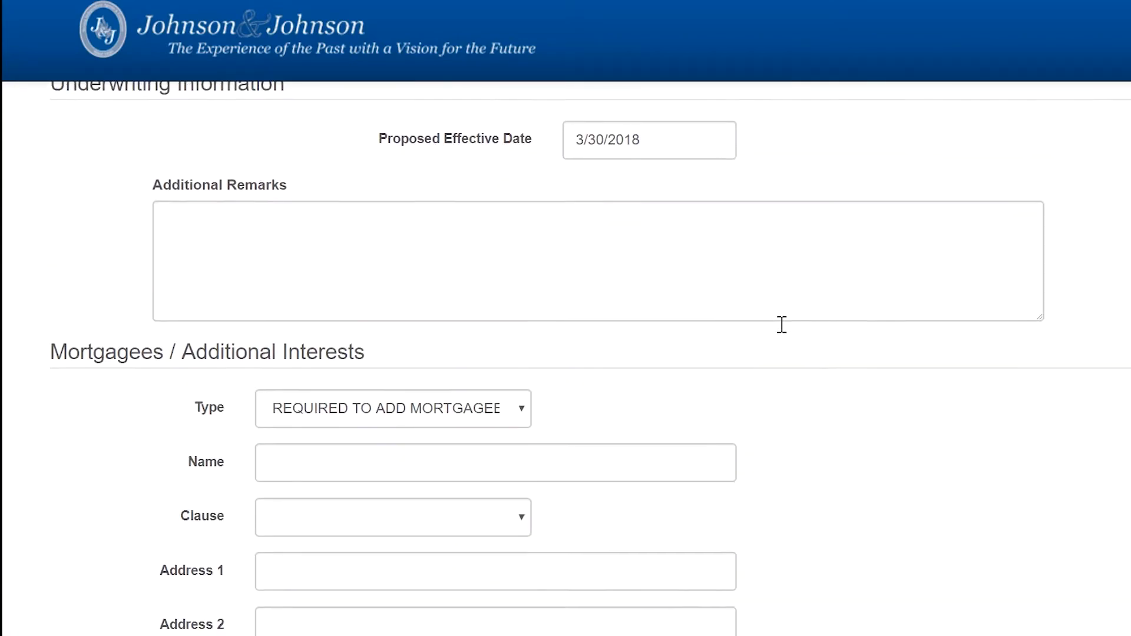
{"action": "scroll", "coordinate": [782, 327], "scroll_direction": "up", "scroll_amount": 6}
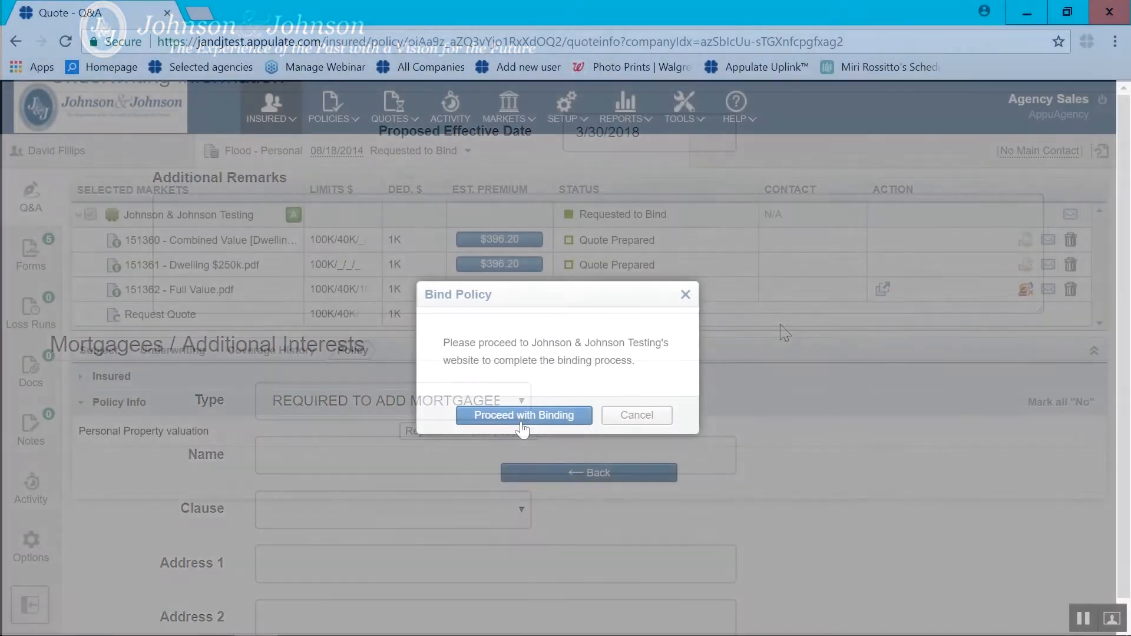
{"action": "left_click", "coordinate": [521, 415]}
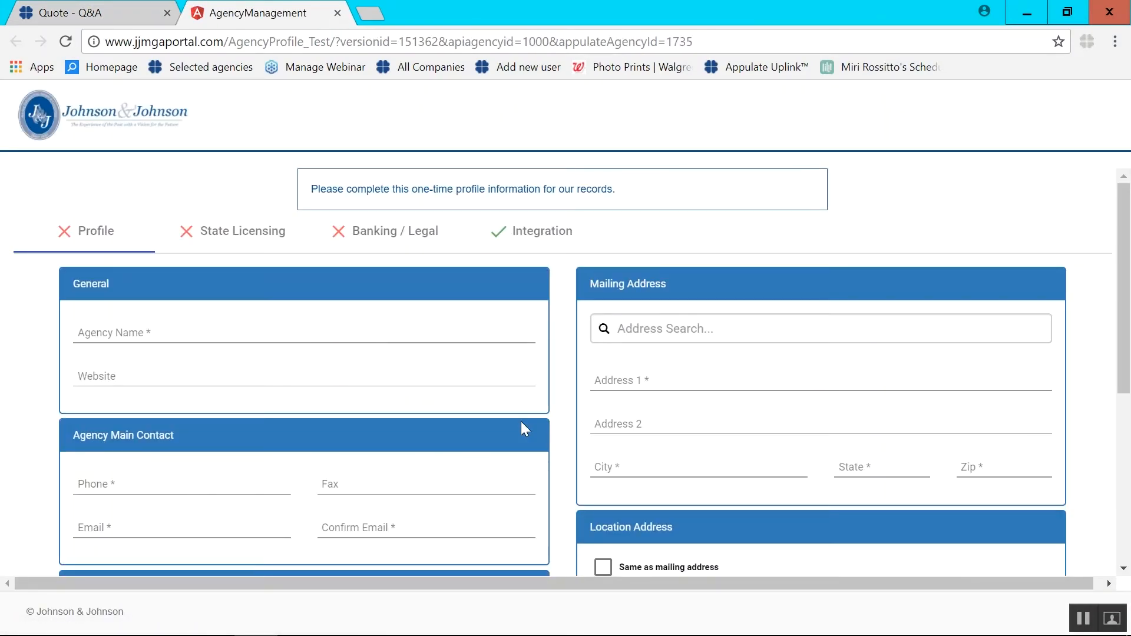
{"action": "scroll", "coordinate": [521, 422], "scroll_direction": "down", "scroll_amount": 1}
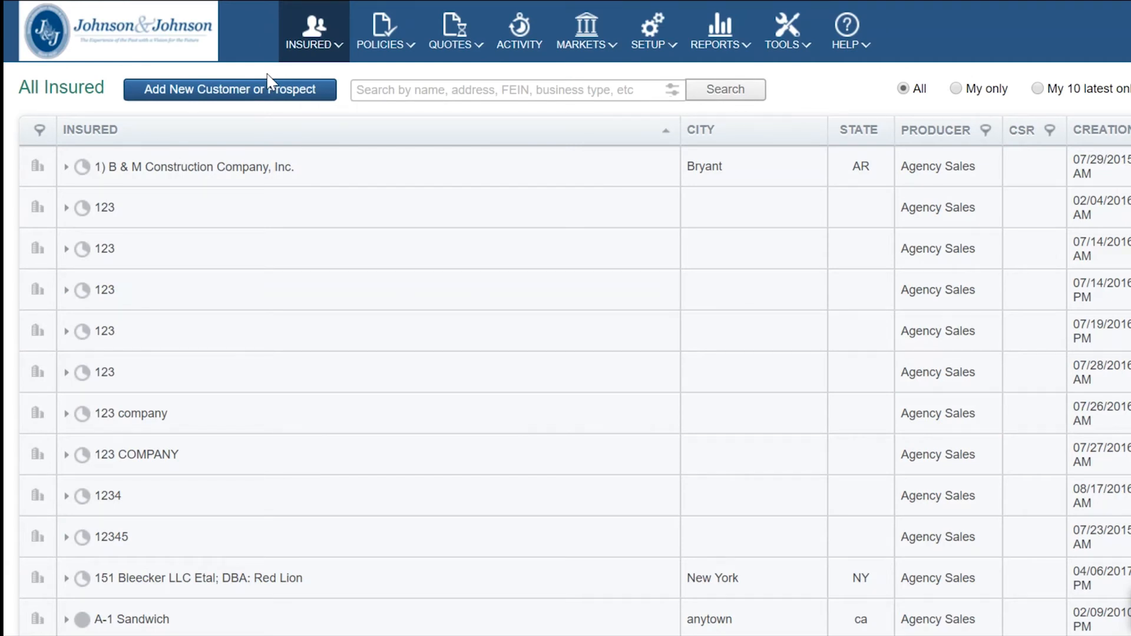
- Add a new person insured from the saved contact autofill, enter their social security number, and submit
{"action": "left_click", "coordinate": [261, 97]}
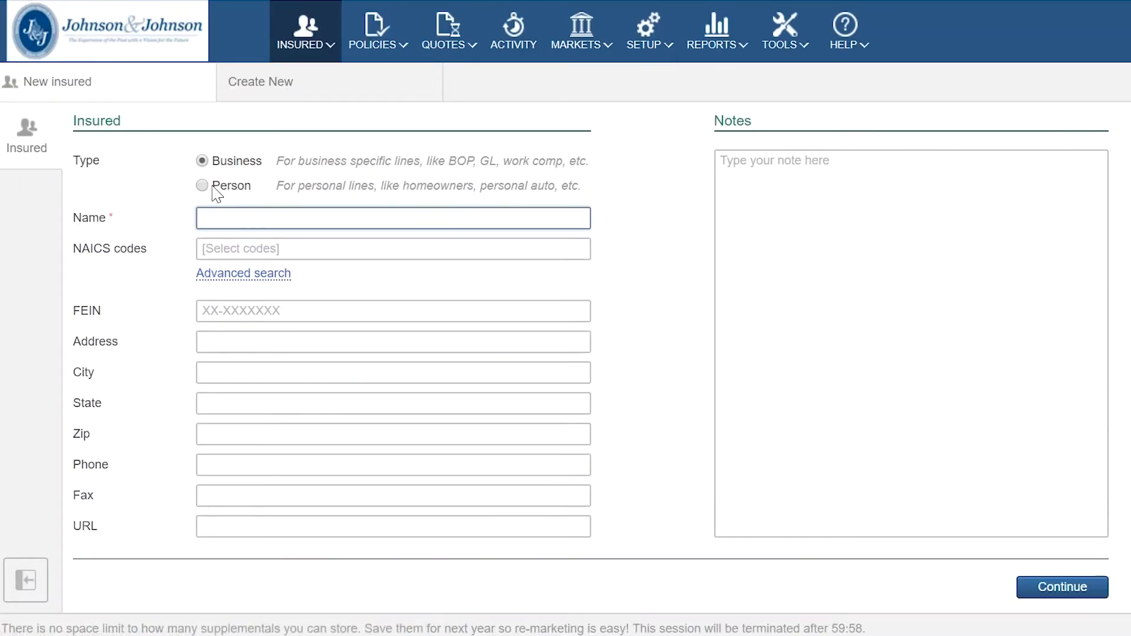
{"action": "left_click", "coordinate": [202, 186]}
{"action": "left_click", "coordinate": [216, 217]}
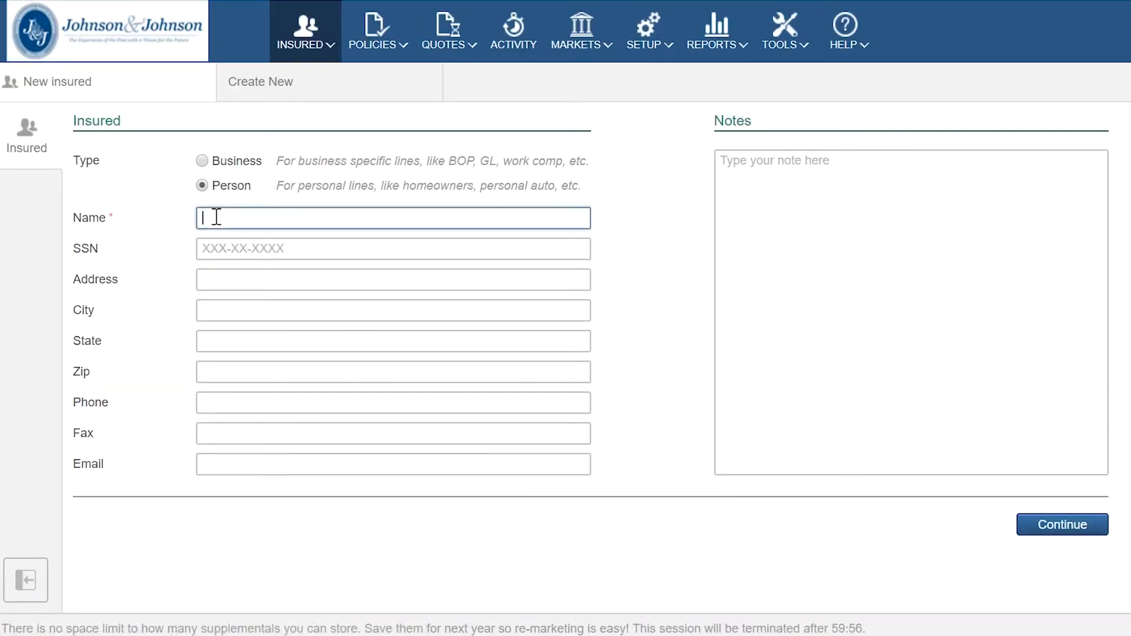
{"action": "type", "text": "Da"}
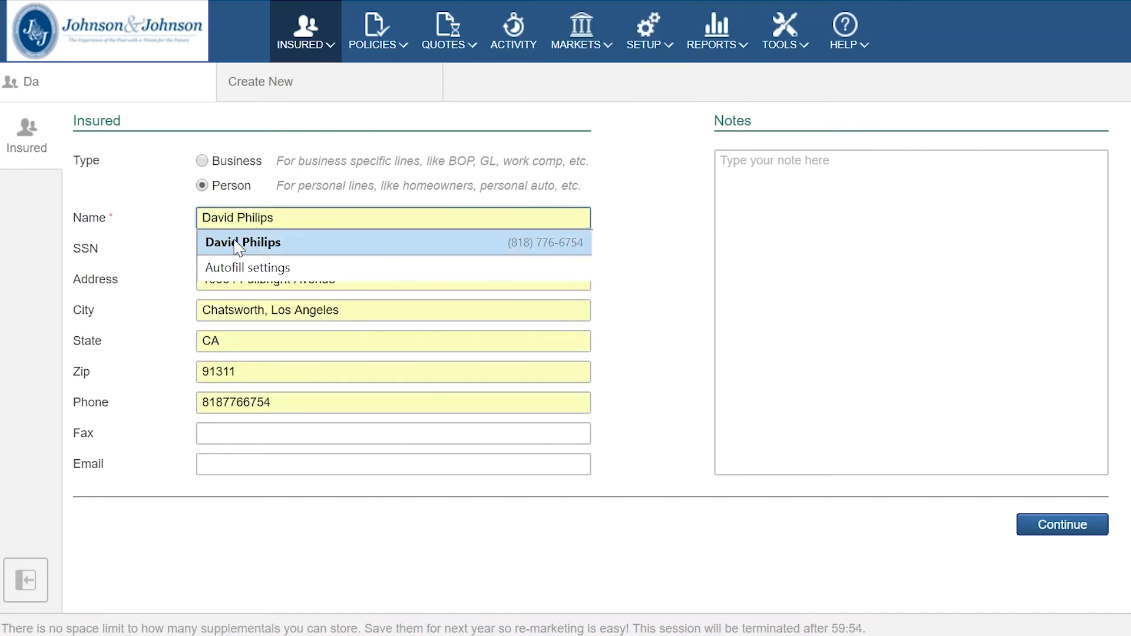
{"action": "left_click", "coordinate": [239, 247]}
{"action": "left_click", "coordinate": [218, 248]}
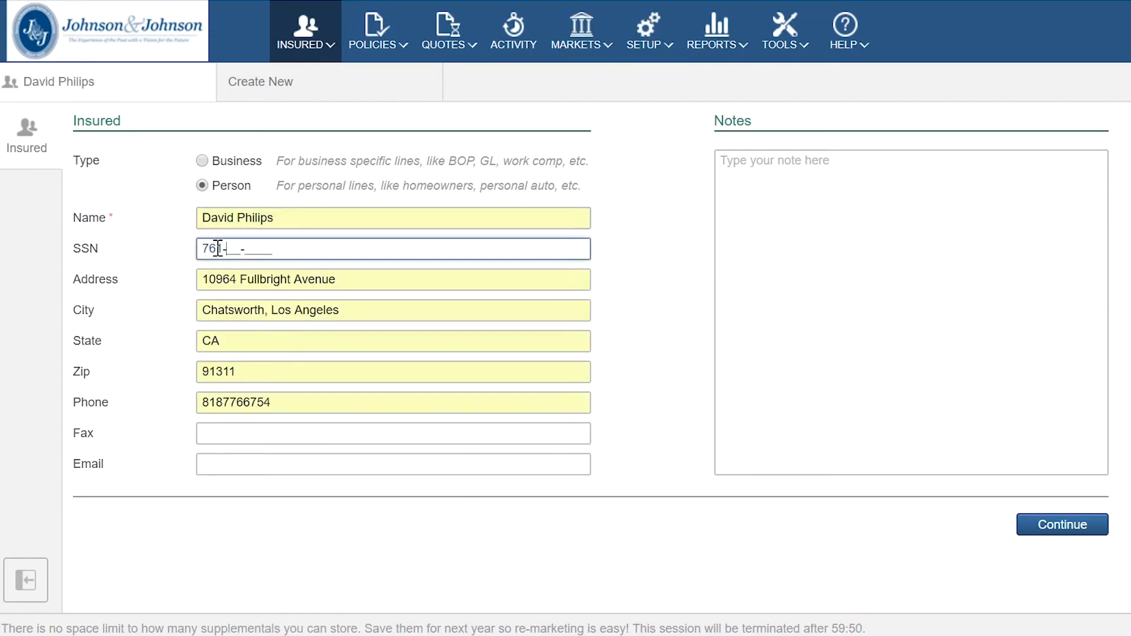
{"action": "key", "text": "Return"}
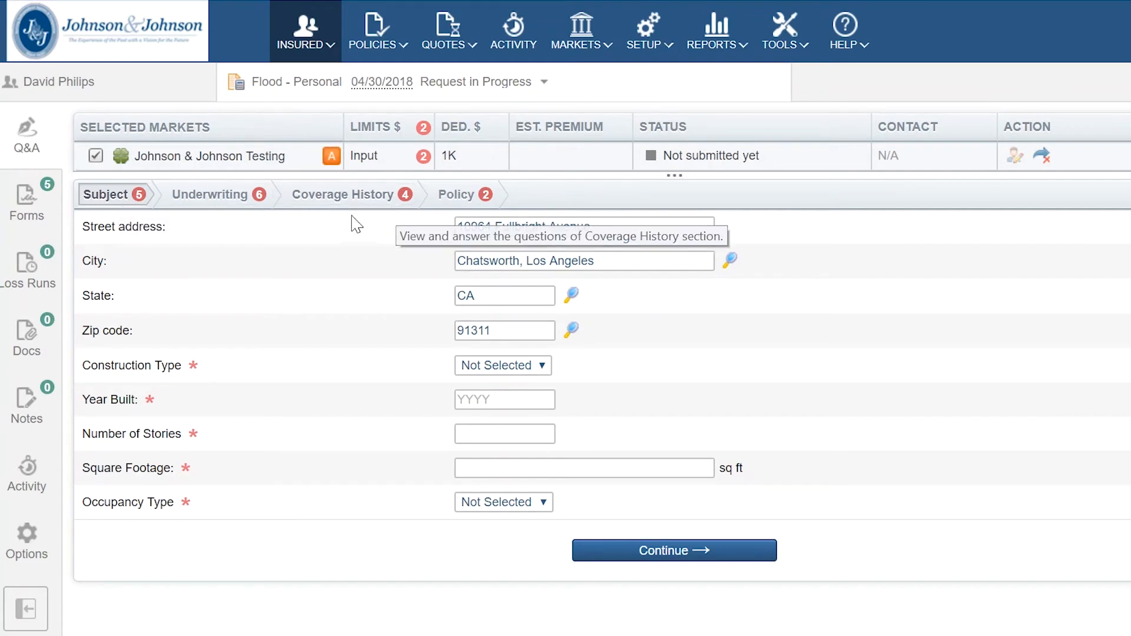
- Generate the ACORD 80 Homeowner Application from Forms and open the downloaded PDF
{"action": "left_click", "coordinate": [39, 229]}
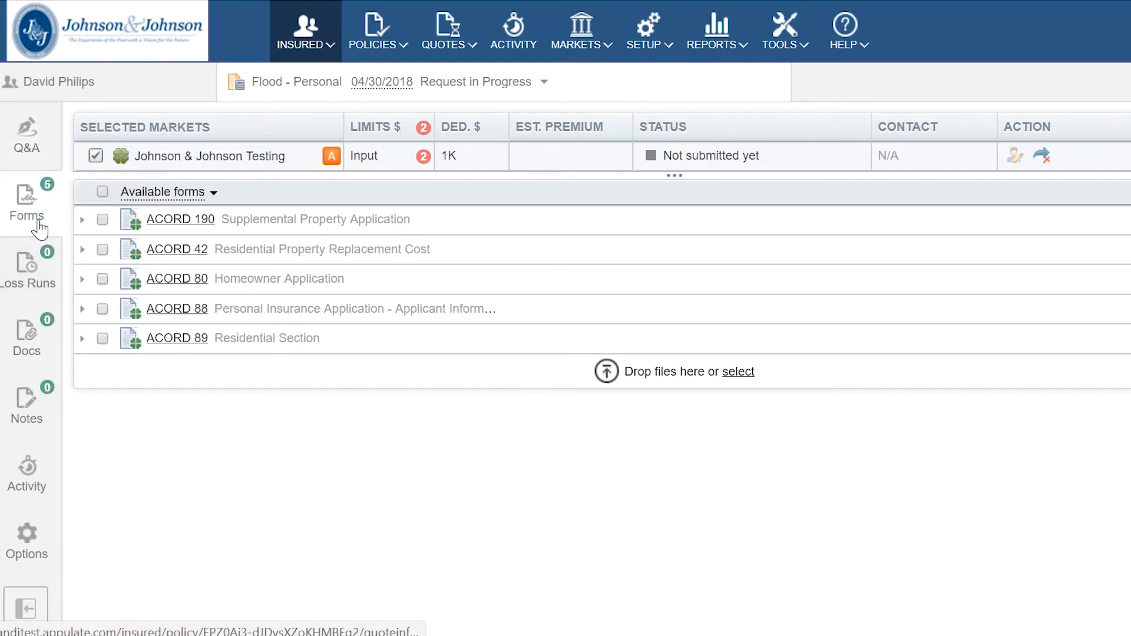
{"action": "left_click", "coordinate": [188, 281]}
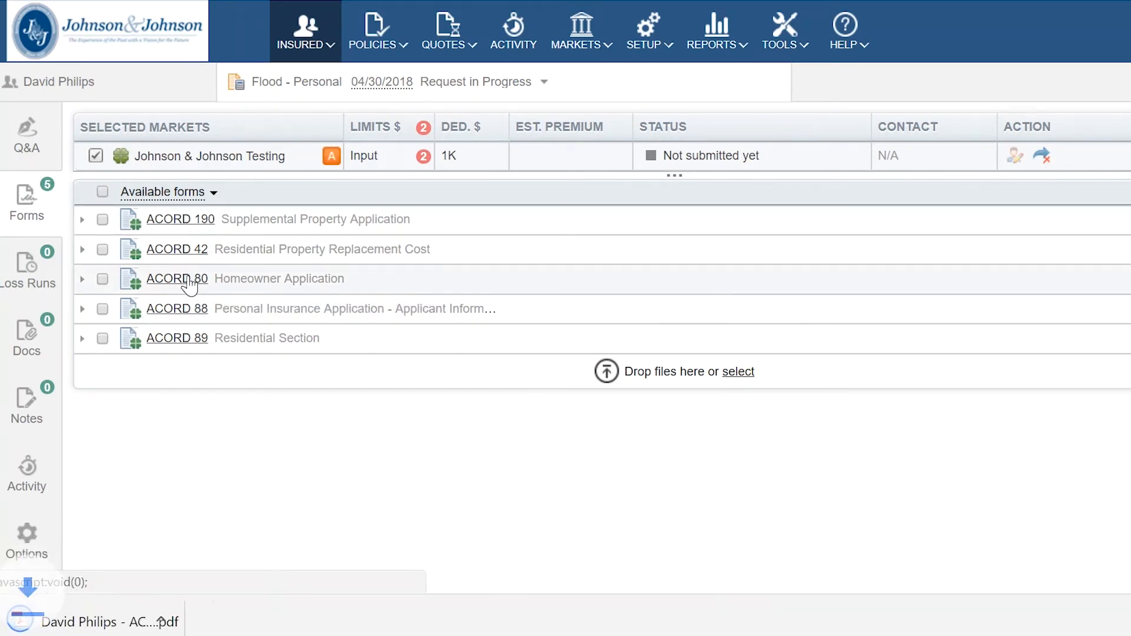
{"action": "left_click", "coordinate": [135, 623]}
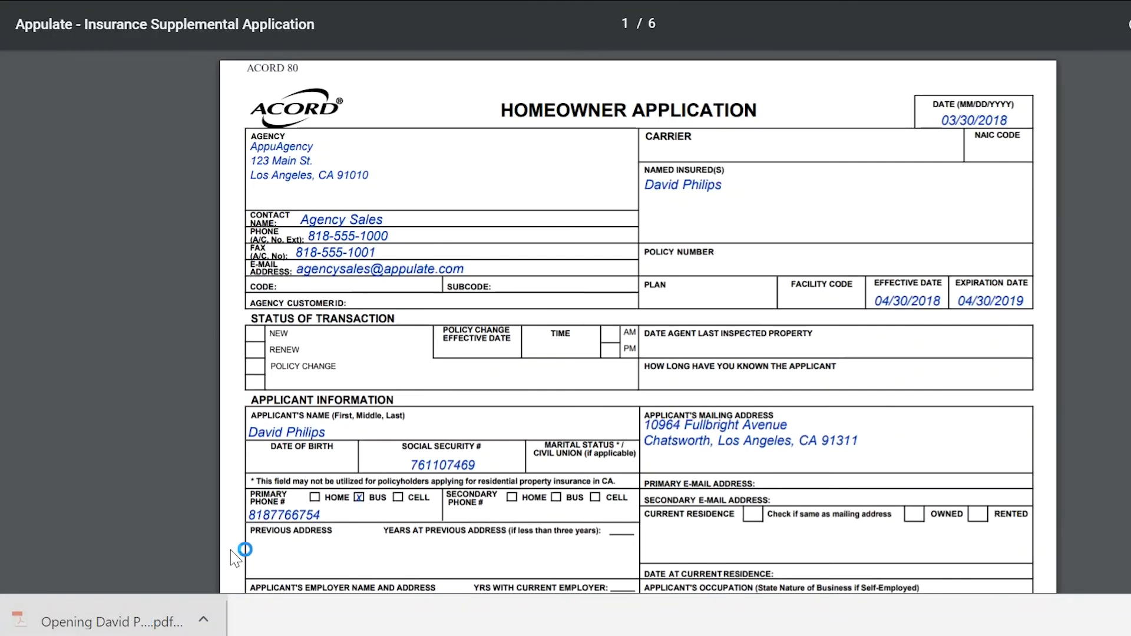
{"action": "scroll", "coordinate": [453, 435], "scroll_direction": "down", "scroll_amount": 3}
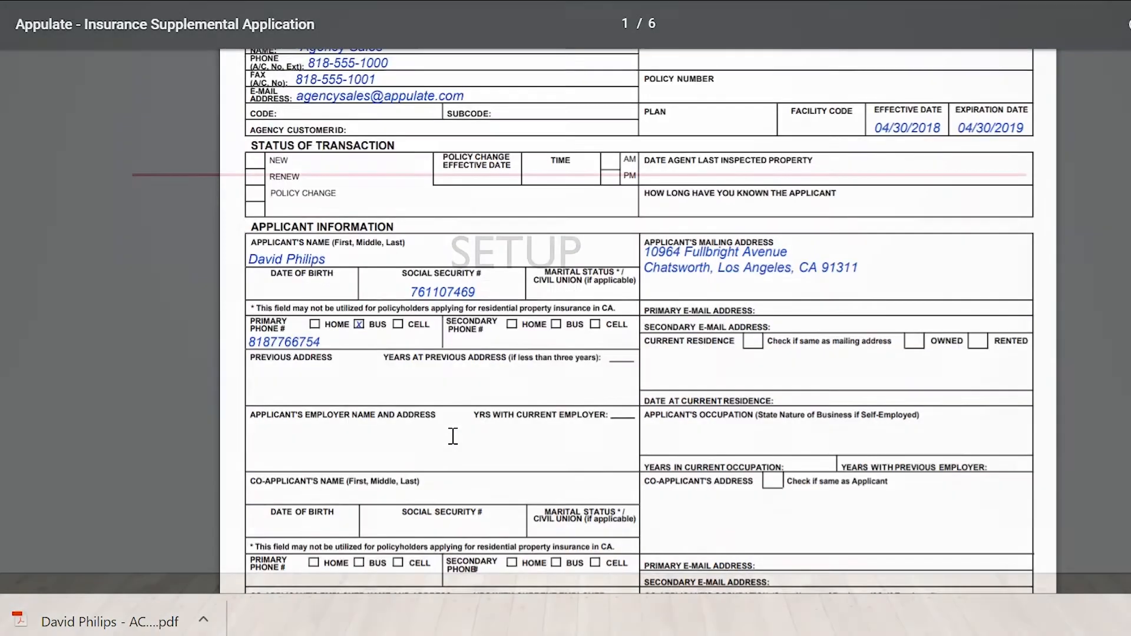